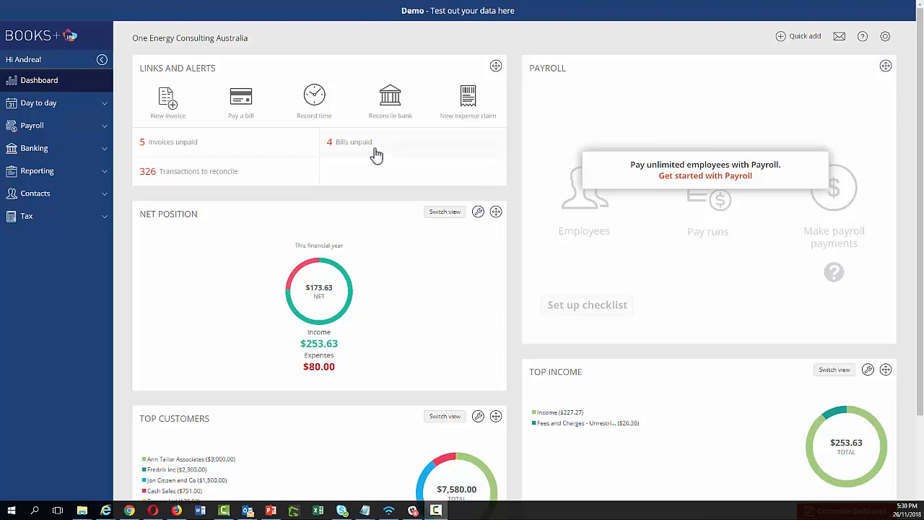
# - Look through the banking section's bank accounts, bank transactions, Books+ transactions, quick coding and reconciliation pages
pyautogui.click(36, 152)
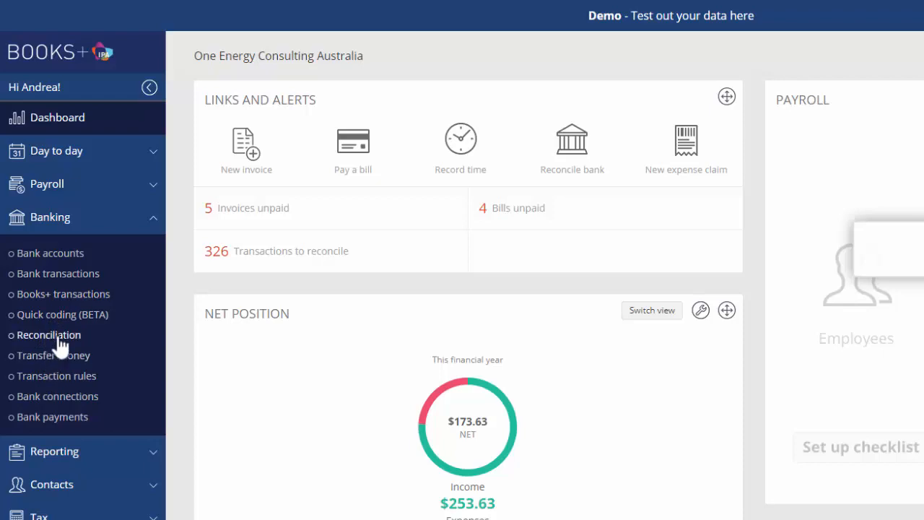
pyautogui.click(70, 257)
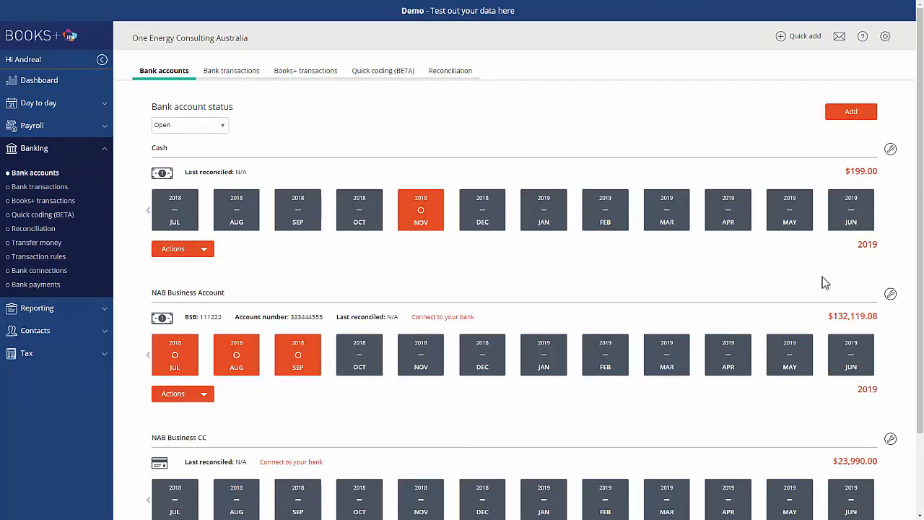
pyautogui.moveTo(921, 309)
pyautogui.mouseDown()
pyautogui.moveTo(918, 402)
pyautogui.moveTo(922, 292)
pyautogui.mouseUp()
pyautogui.click(238, 77)
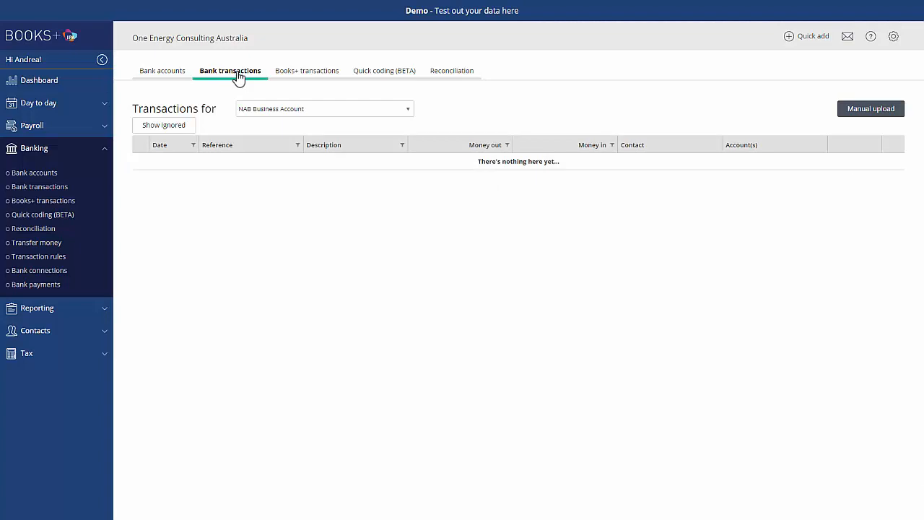
pyautogui.click(315, 79)
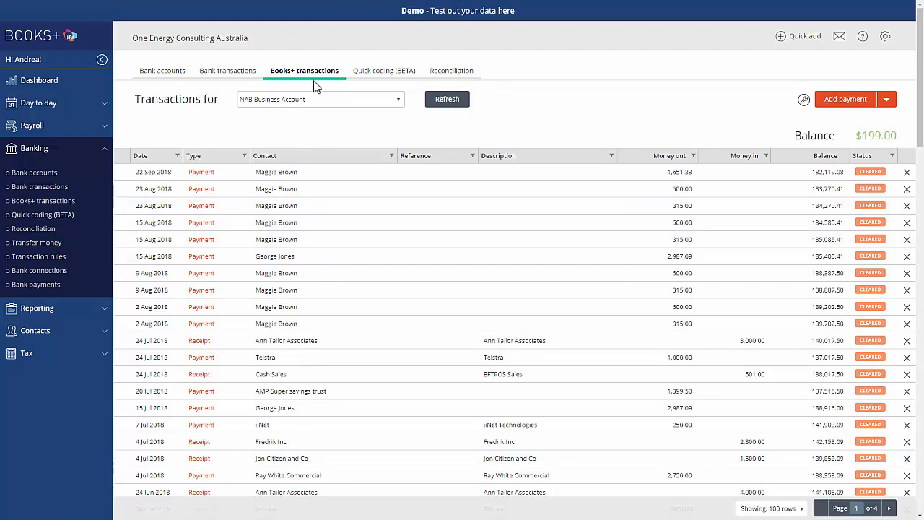
pyautogui.click(394, 77)
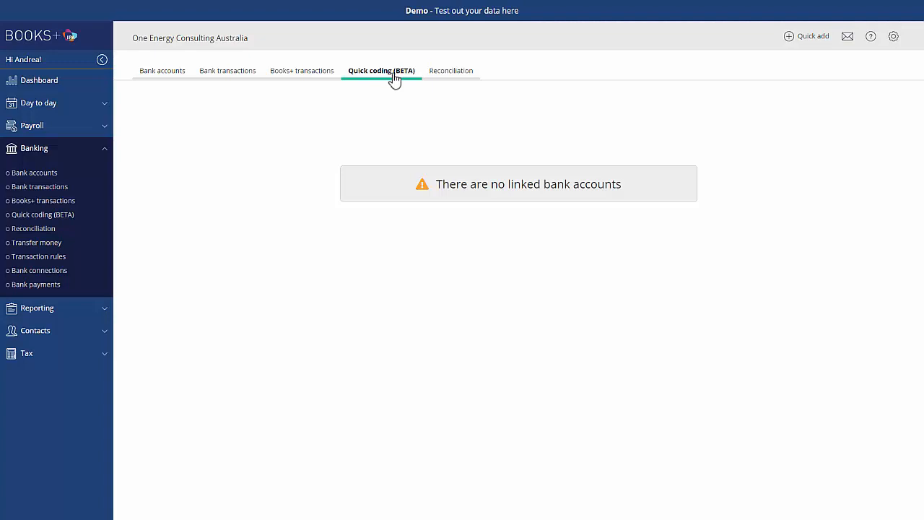
pyautogui.click(460, 75)
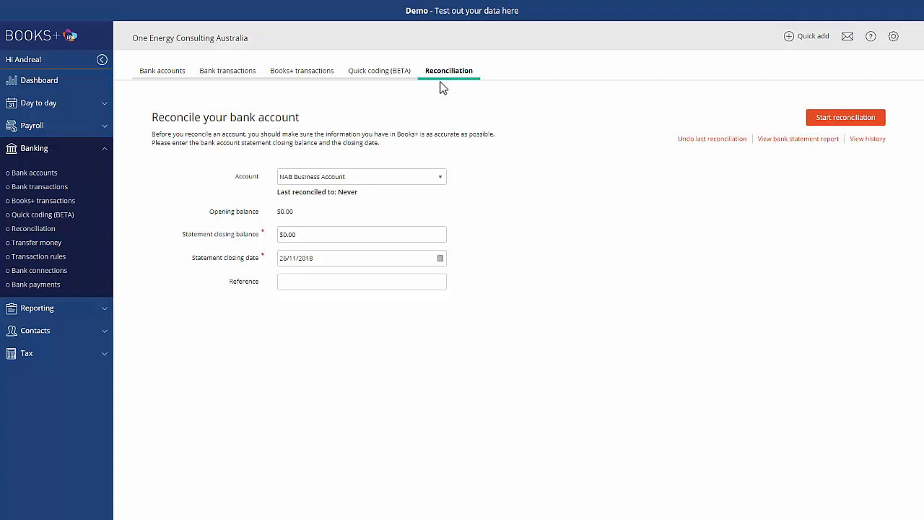
# - Return to the Books+ transactions and refresh the list for the NAB Business Account
pyautogui.click(294, 77)
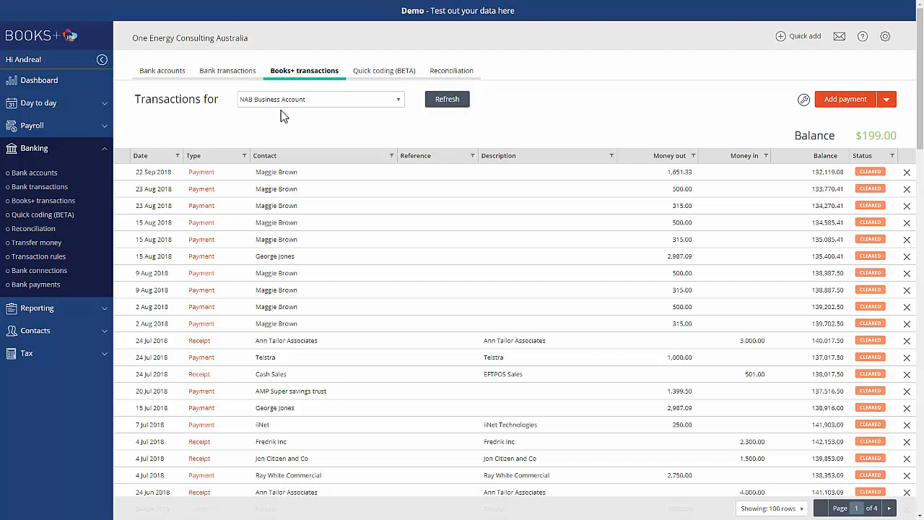
pyautogui.click(398, 100)
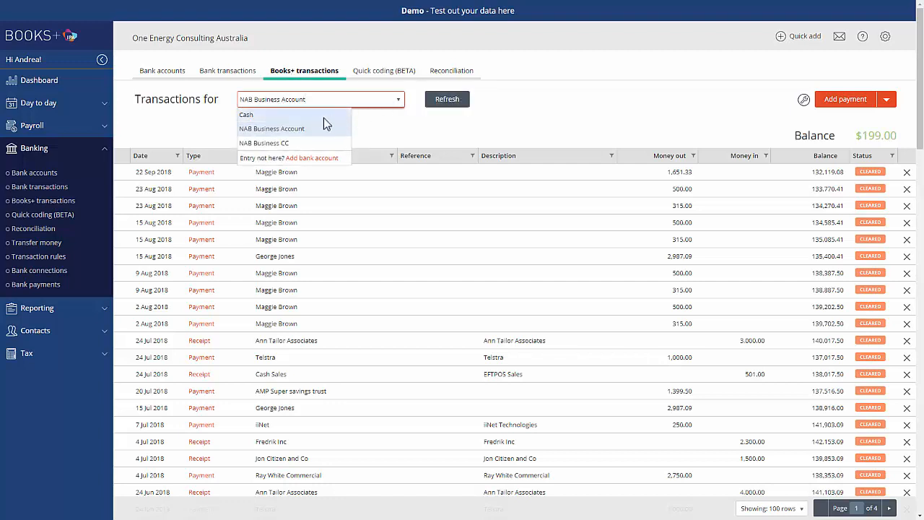
pyautogui.click(417, 106)
pyautogui.click(447, 105)
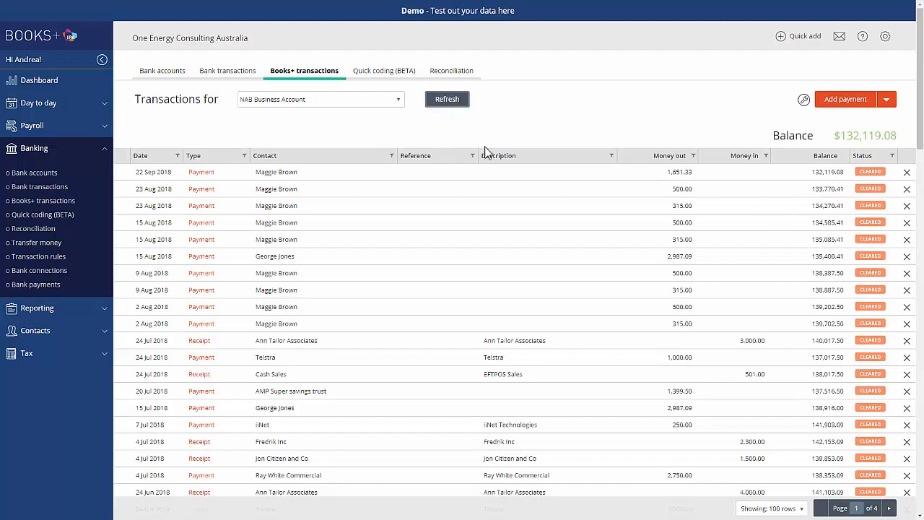
# - Check the sort and filter options available for the transaction status
pyautogui.click(893, 157)
pyautogui.click(838, 202)
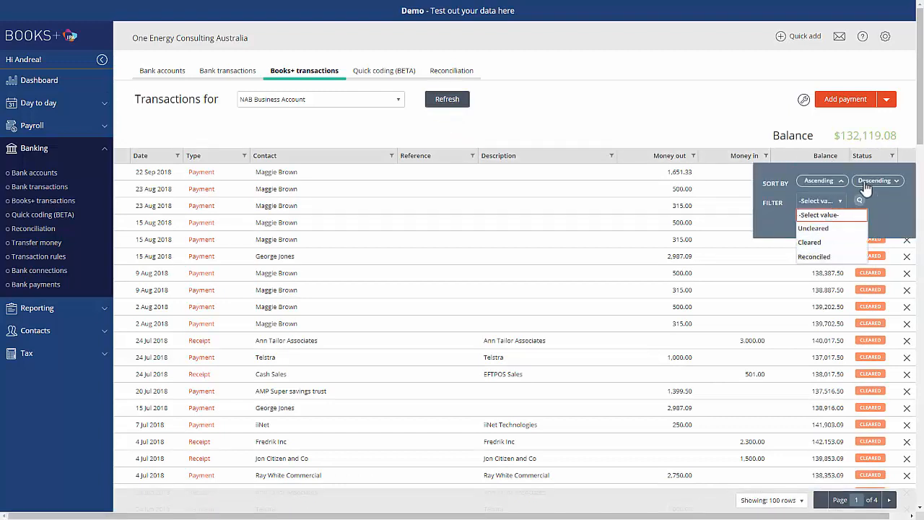
pyautogui.click(908, 129)
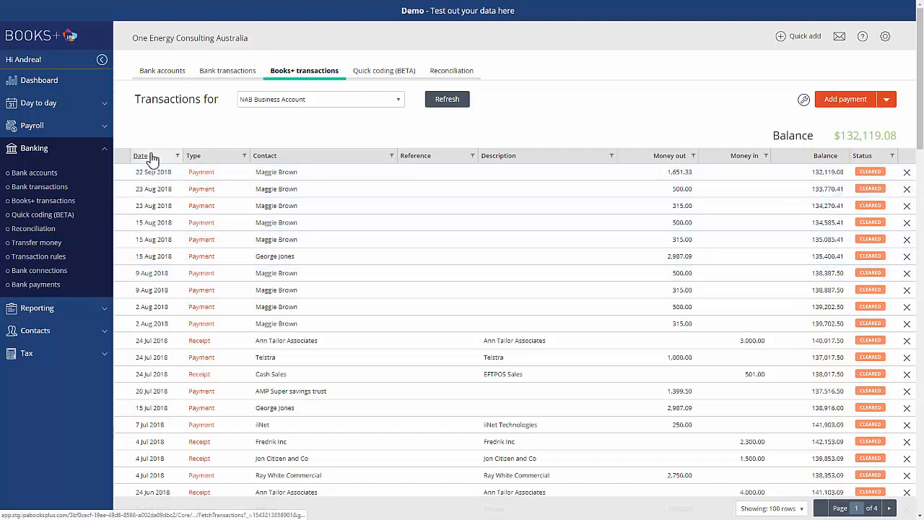
# - Sort the transactions by contact in descending order, and return them to descending date order
pyautogui.click(392, 156)
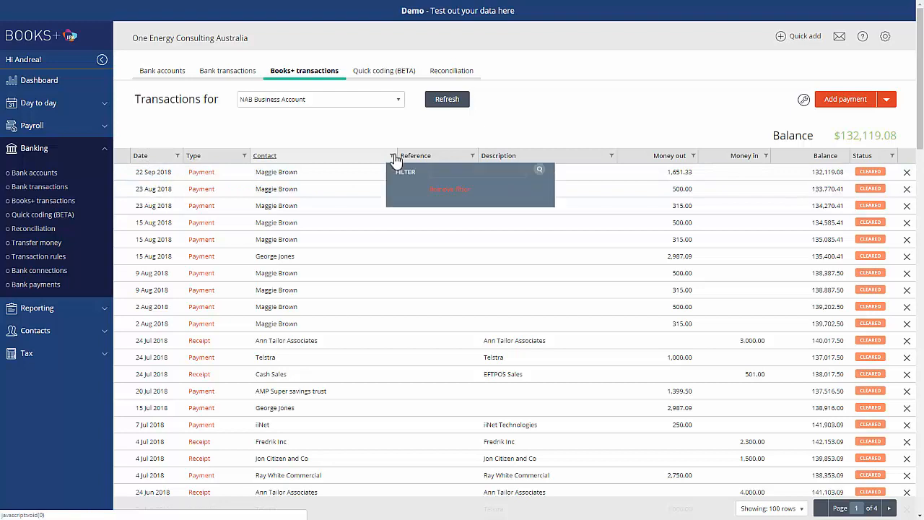
pyautogui.click(496, 181)
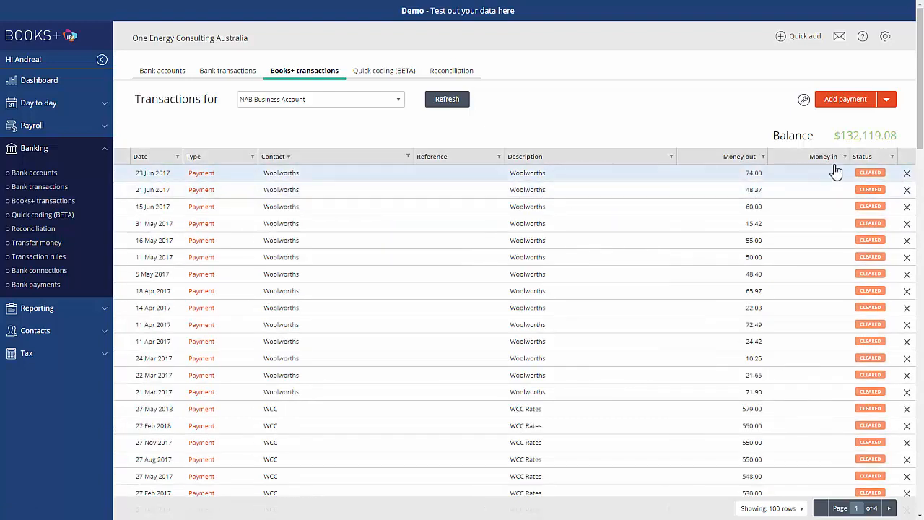
pyautogui.click(177, 156)
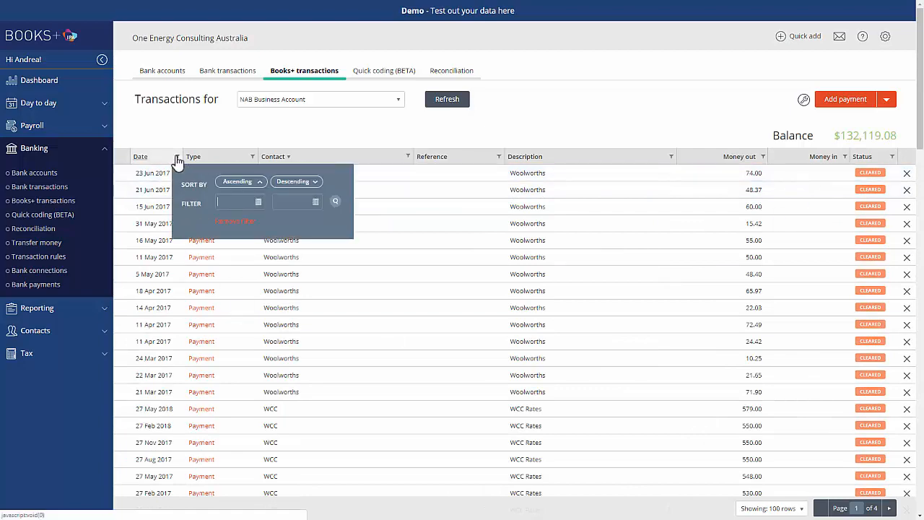
pyautogui.click(288, 186)
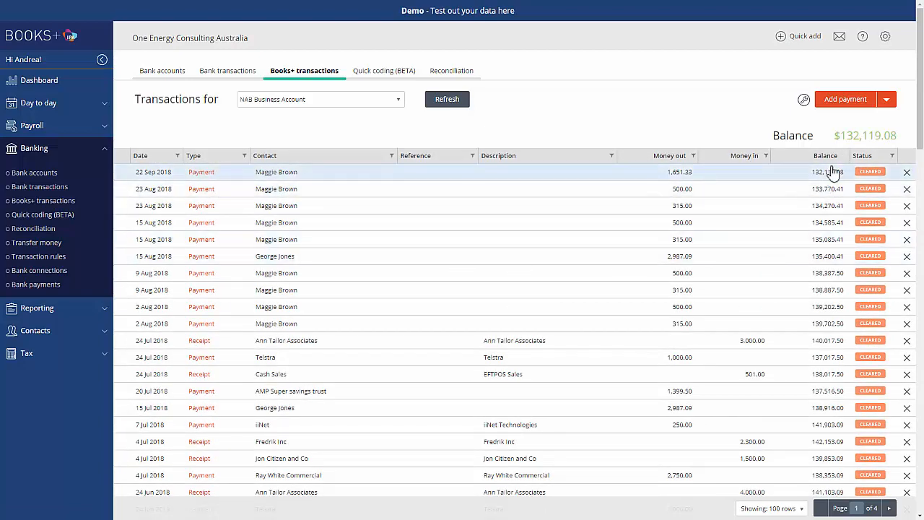
# - Set the statement closing balance for the NAB Business Account reconciliation to $132,119.08
pyautogui.click(449, 71)
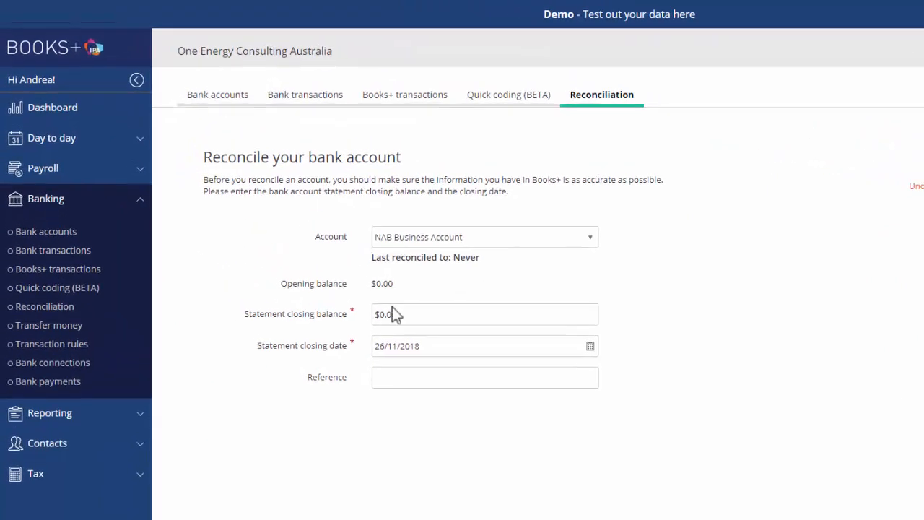
pyautogui.click(409, 318)
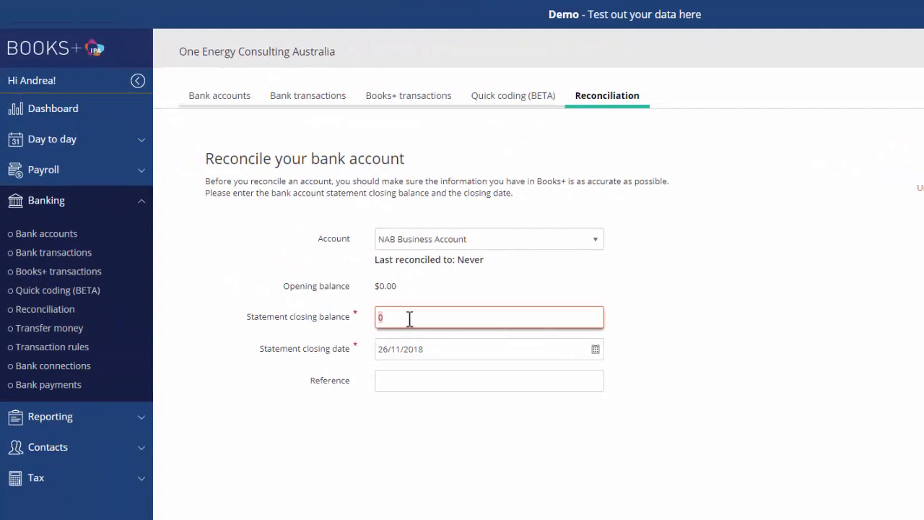
pyautogui.write('132119.08')
# - Set the statement closing date to 22/09/2018 and start the reconciliation
pyautogui.click(454, 350)
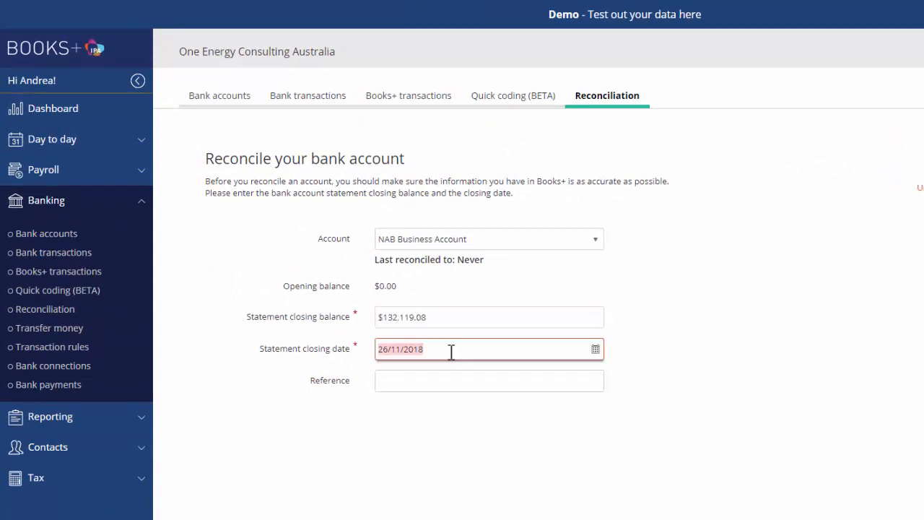
pyautogui.click(595, 350)
pyautogui.click(386, 372)
pyautogui.click(387, 371)
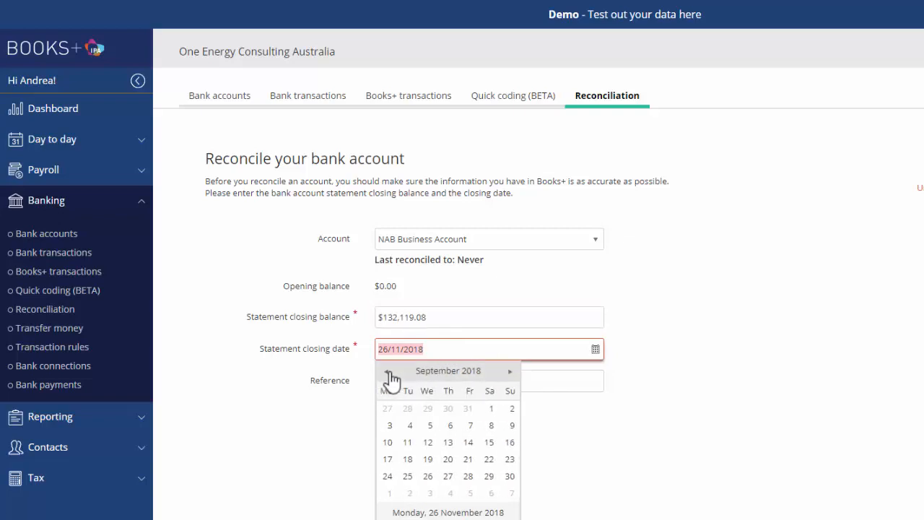
pyautogui.click(489, 459)
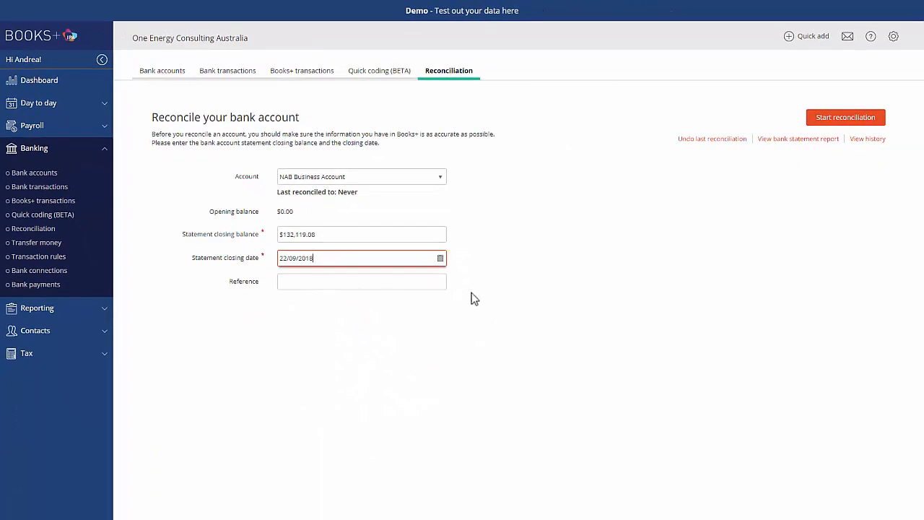
pyautogui.click(848, 119)
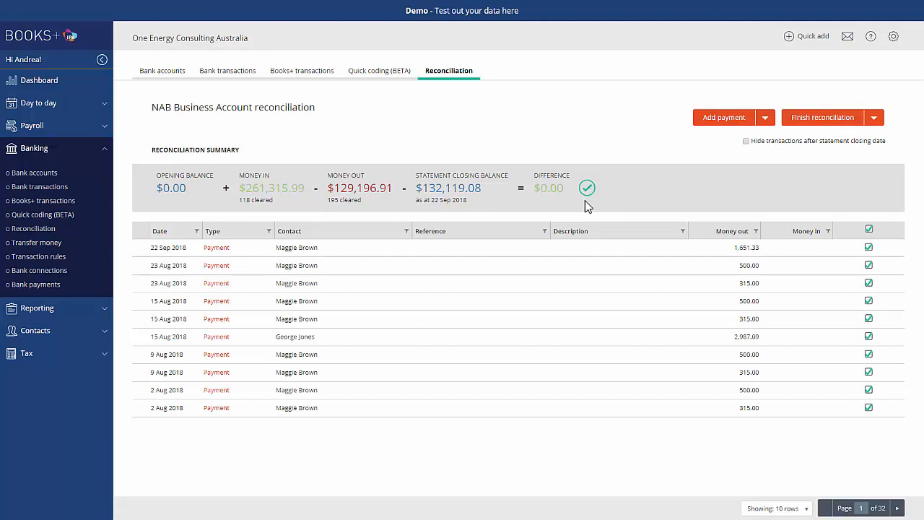
# - Deselect and reselect all listed transactions, and do the same with the 22 Sep 2018 payment of 1,651.33
pyautogui.click(872, 229)
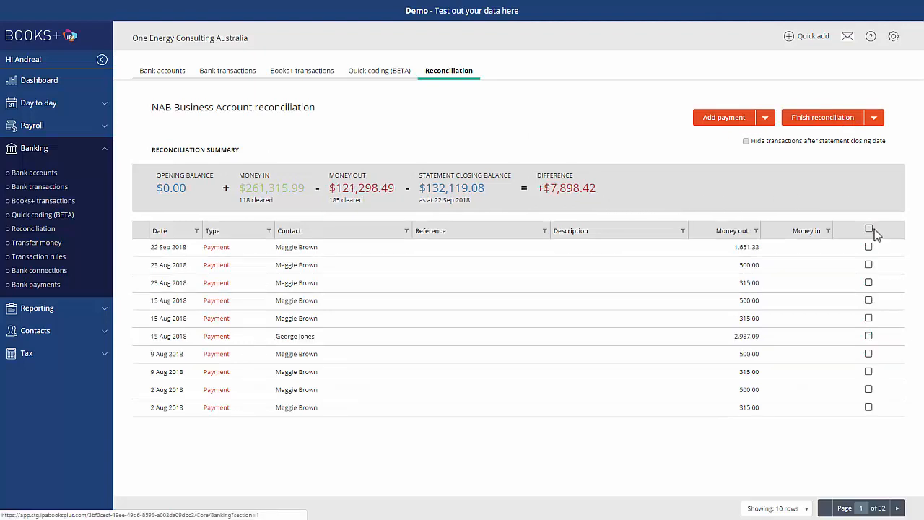
pyautogui.click(870, 230)
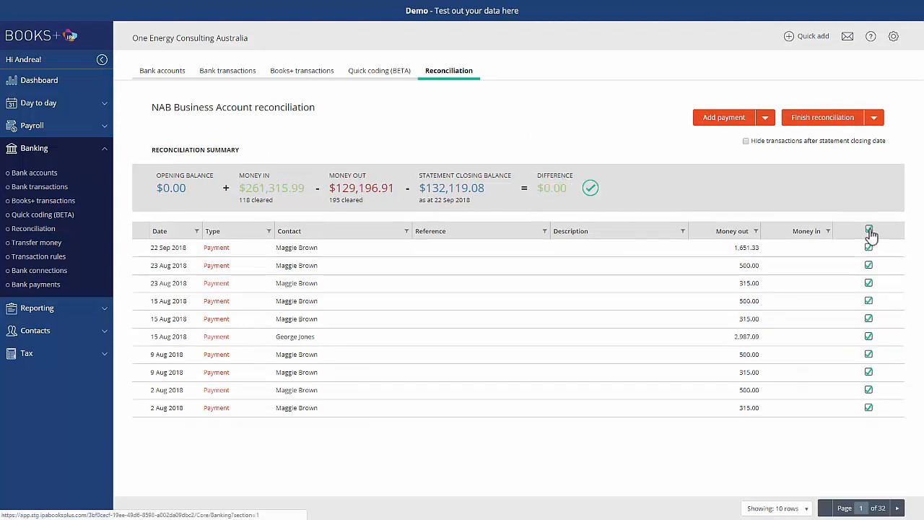
pyautogui.click(869, 248)
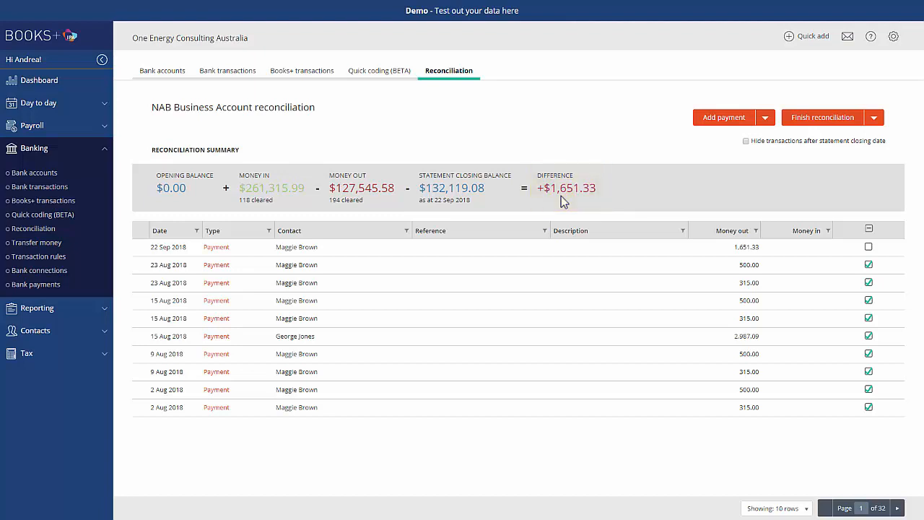
pyautogui.click(874, 119)
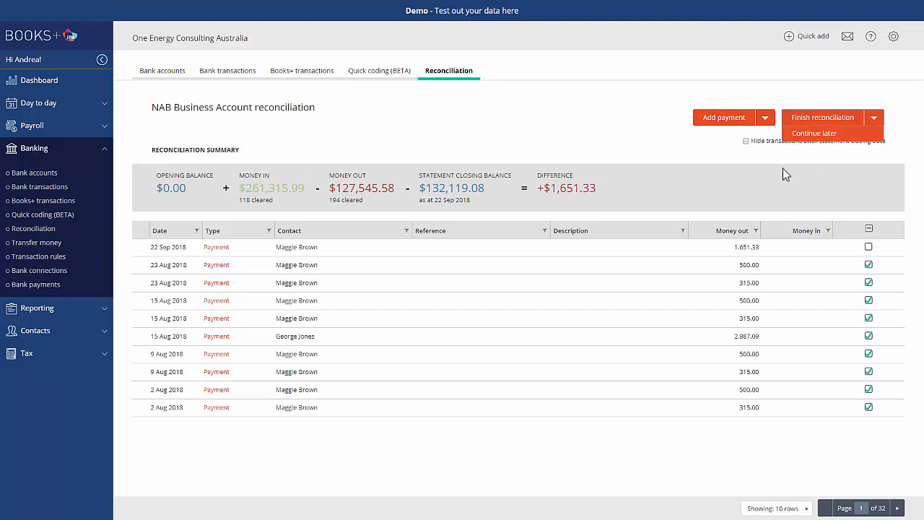
pyautogui.click(566, 202)
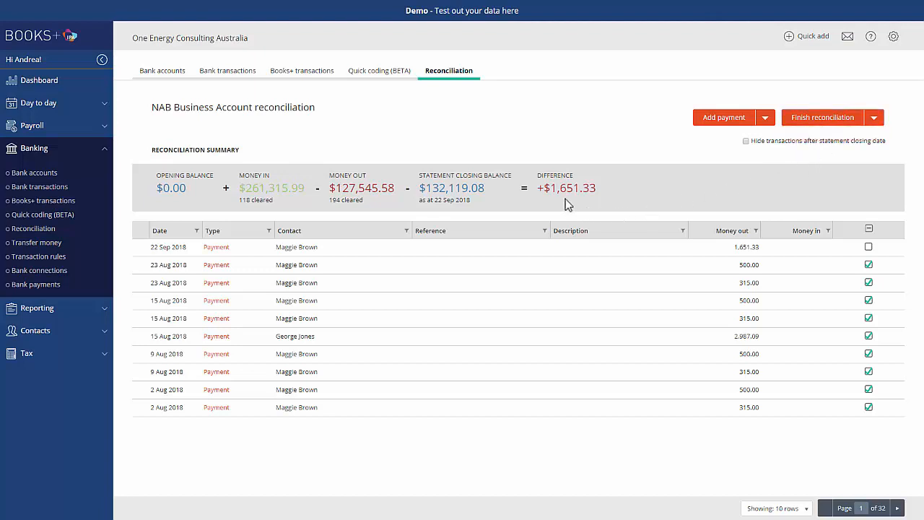
pyautogui.click(868, 248)
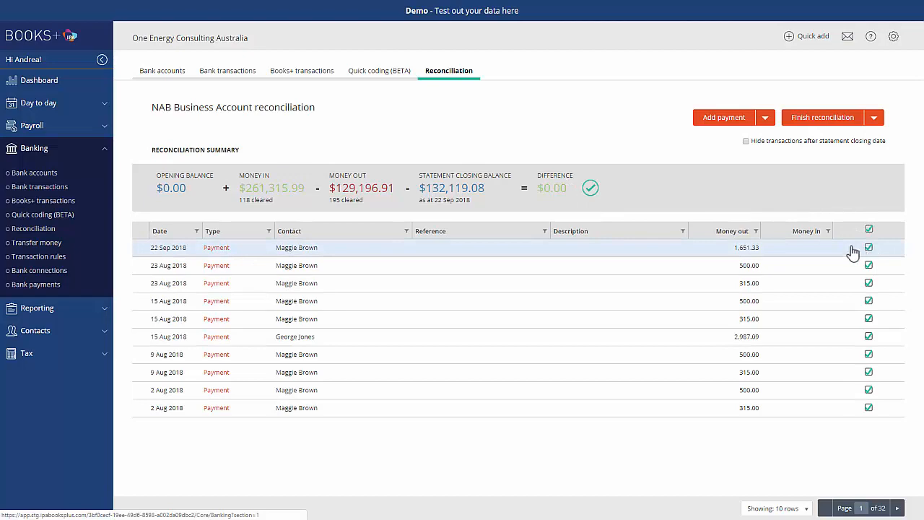
# - Finish the reconciliation, locking off the period up to 22 Sep 2018 and choosing to view the bank statement report
pyautogui.click(810, 123)
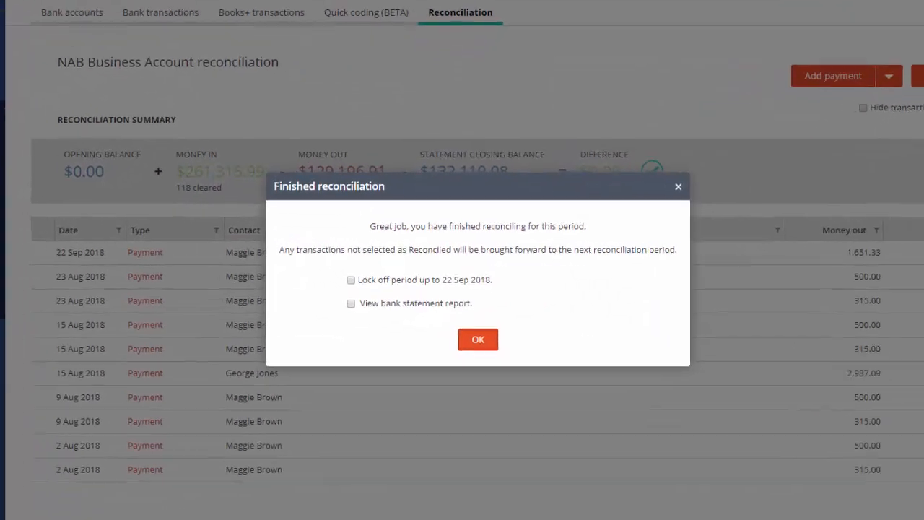
pyautogui.click(350, 279)
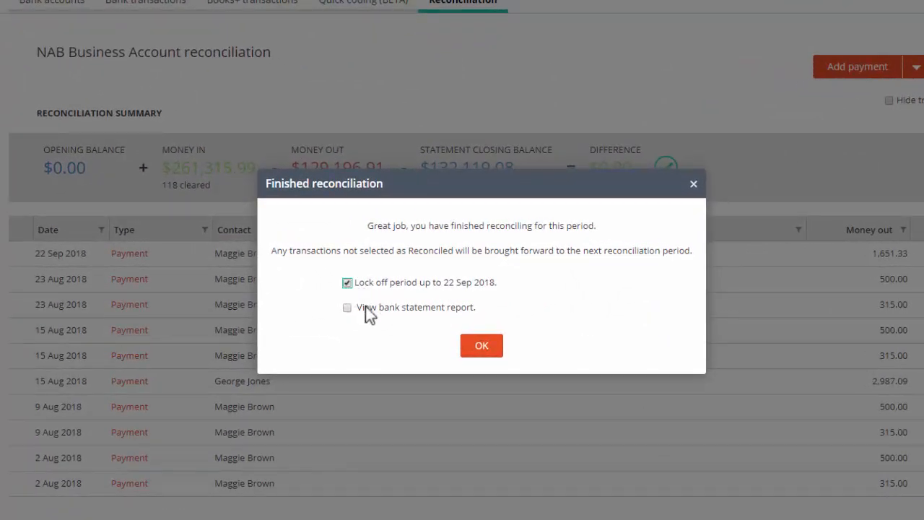
pyautogui.click(347, 308)
pyautogui.click(481, 347)
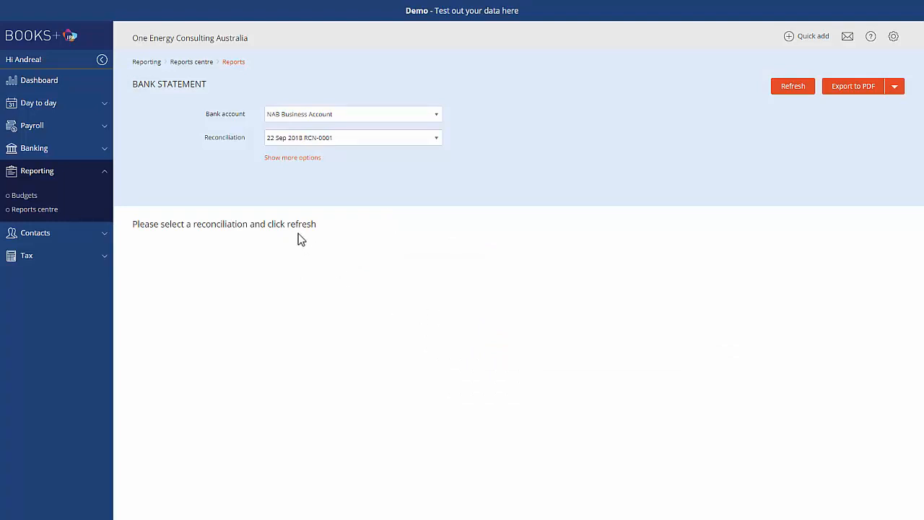
# - Generate the bank statement report for the 22 Sep 2018 reconciliation and regenerate it with the display set to Summary only
pyautogui.click(792, 88)
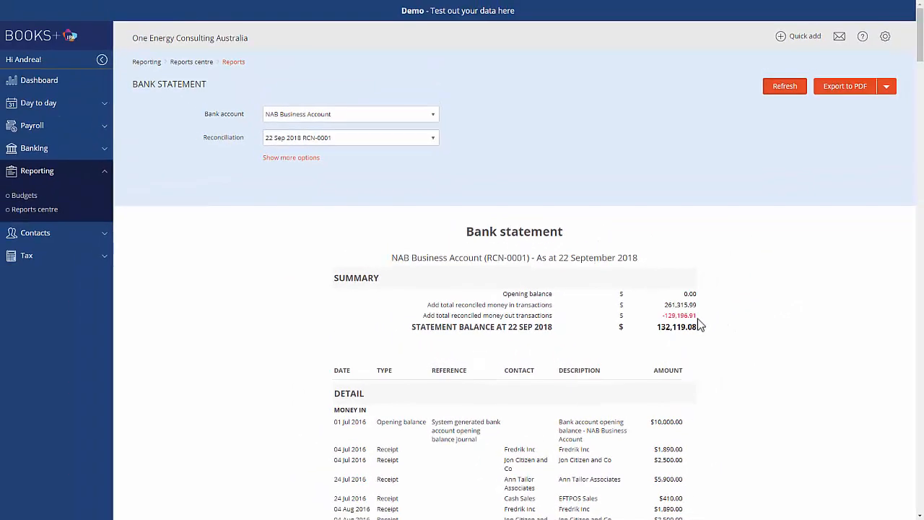
pyautogui.click(307, 157)
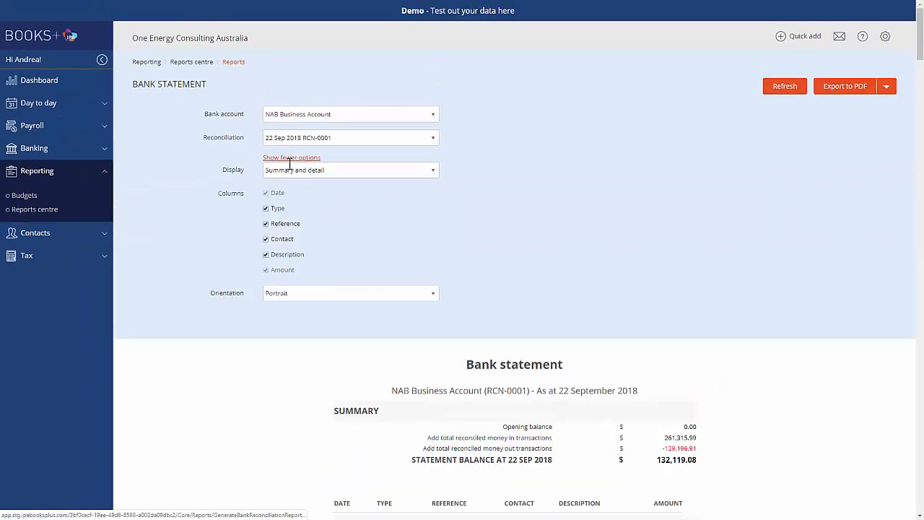
pyautogui.scroll(-10, 908, 218)
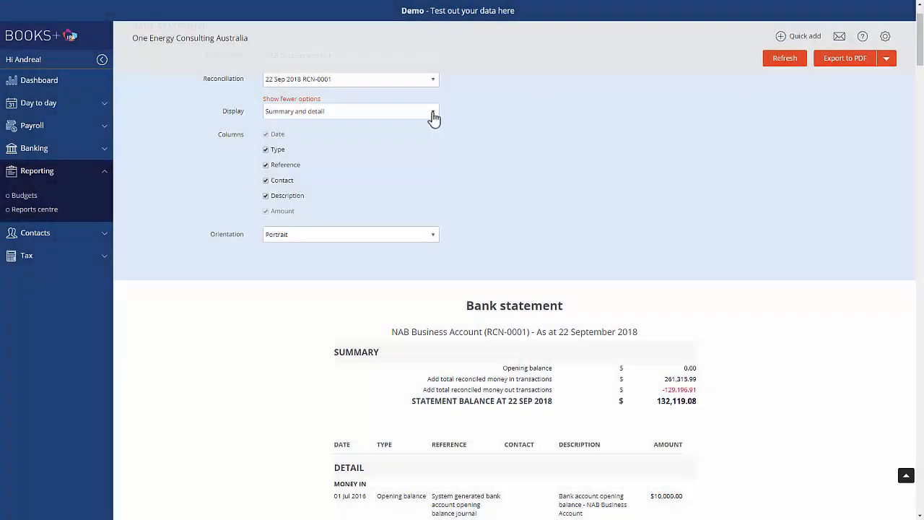
pyautogui.click(433, 115)
pyautogui.click(312, 130)
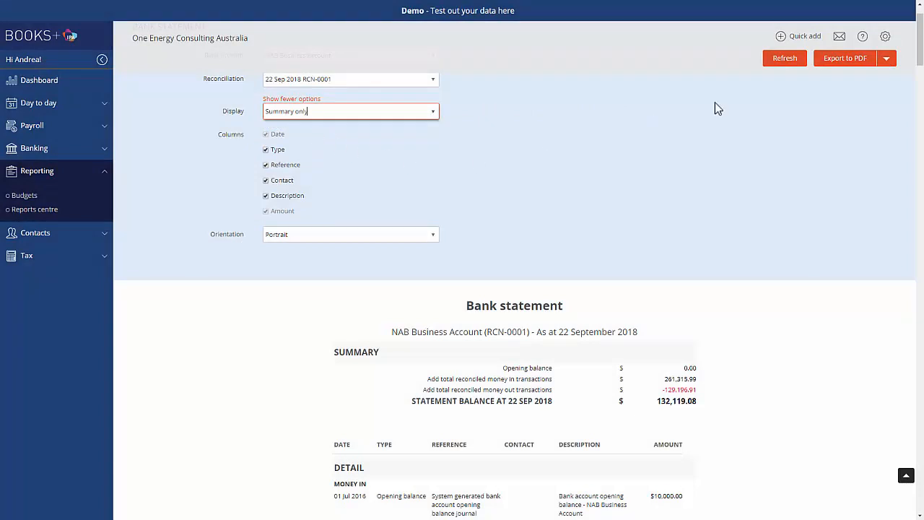
pyautogui.click(784, 61)
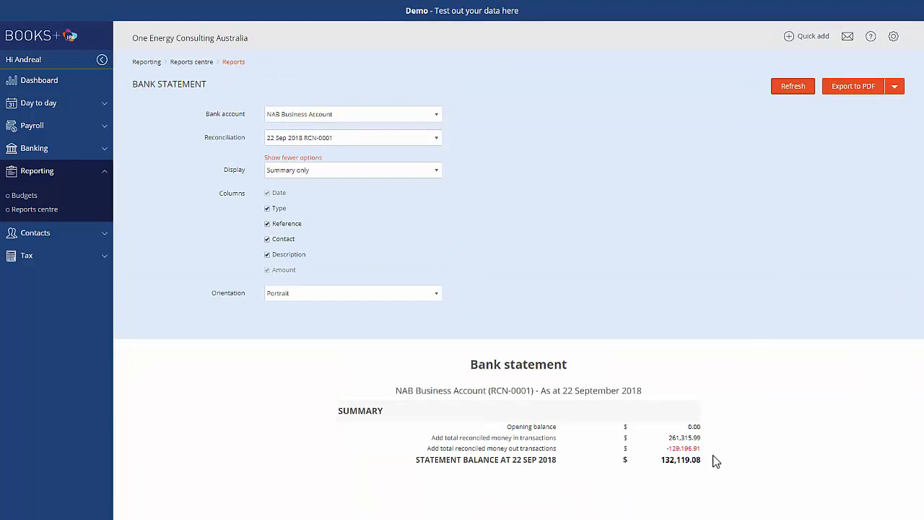
# - Export the summary-only bank statement report for the NAB Business Account to PDF
pyautogui.click(853, 88)
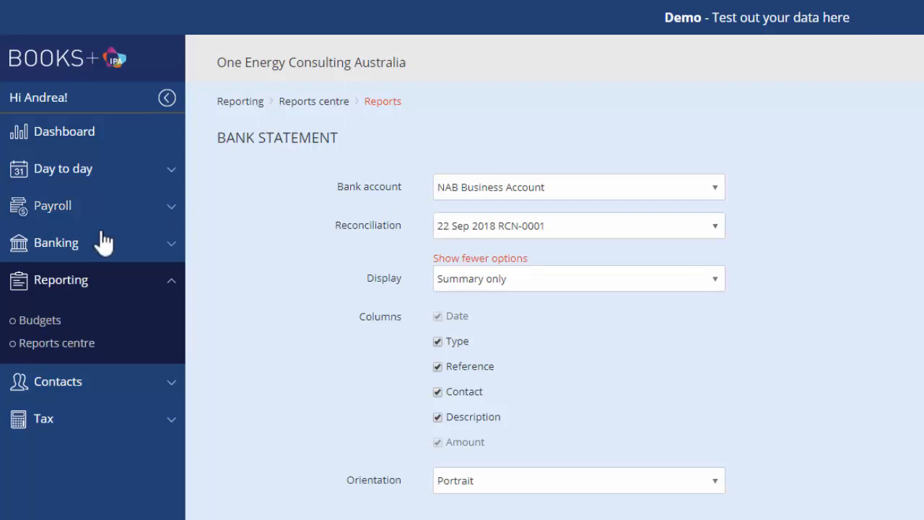
# - Check the NAB Business Account's last reconciled date on the reconciliation page and its monthly lock status in the bank accounts overview
pyautogui.click(68, 244)
pyautogui.click(63, 285)
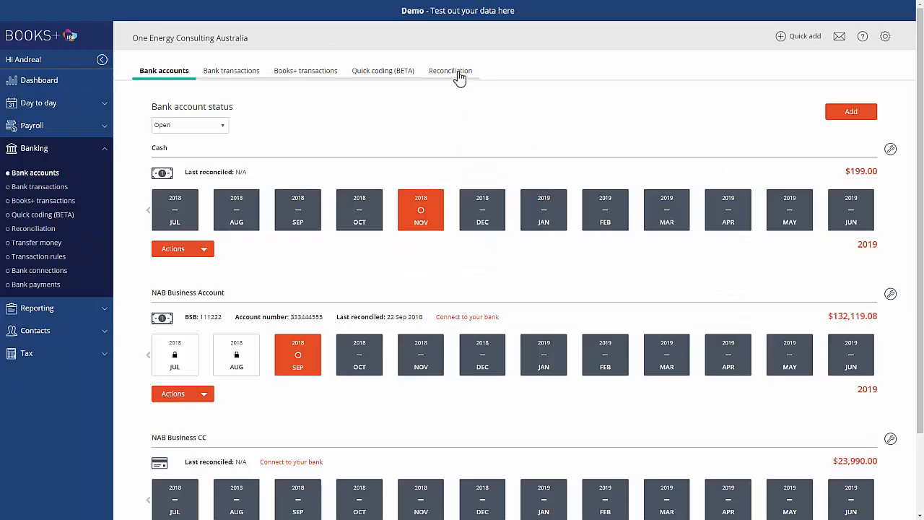
pyautogui.click(453, 72)
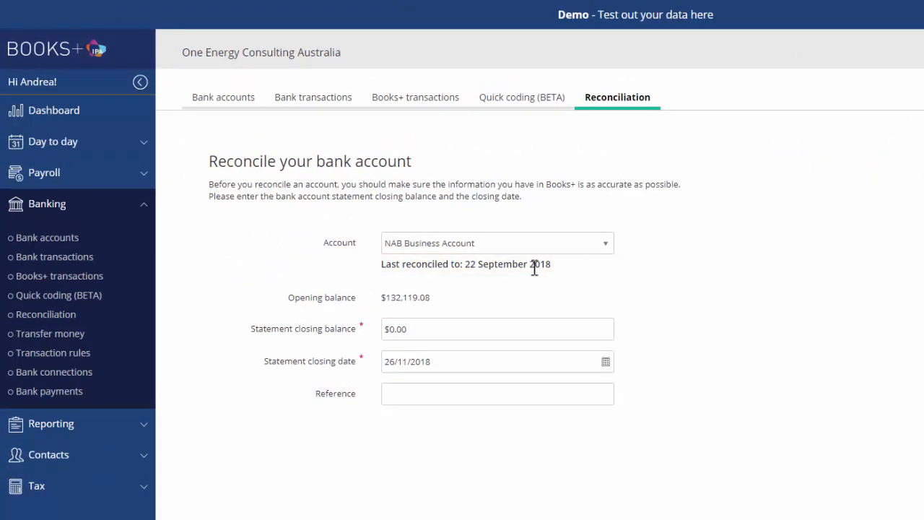
pyautogui.click(41, 240)
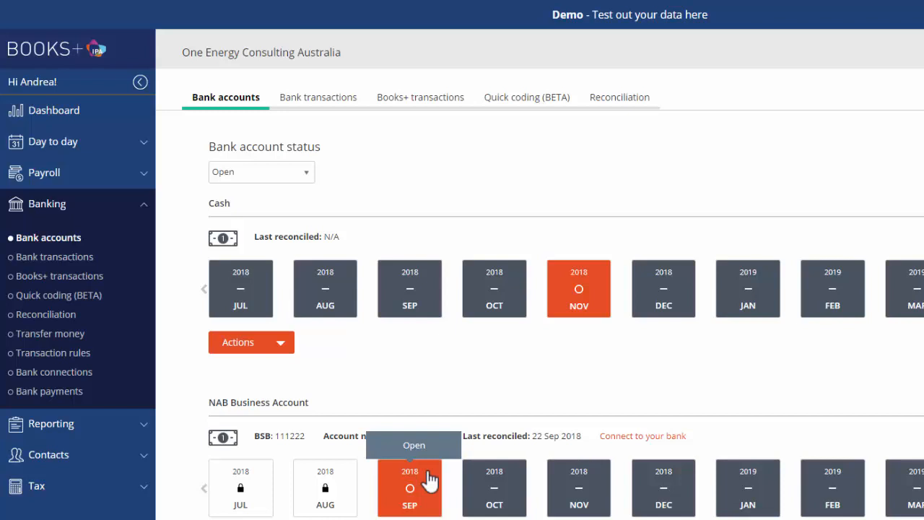
# - Undo the last reconciliation of the NAB Business Account, dated 22 September 2018, and agree to continue with the undo
pyautogui.click(642, 100)
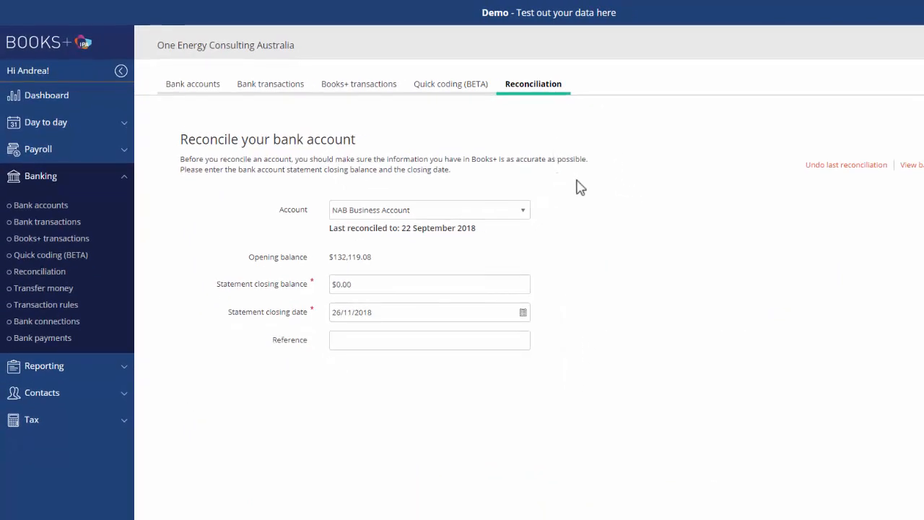
pyautogui.click(857, 174)
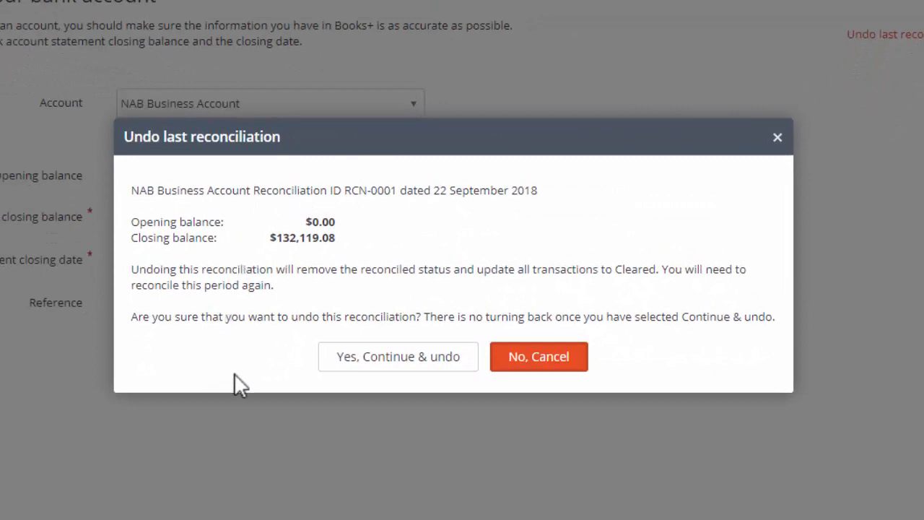
pyautogui.click(408, 360)
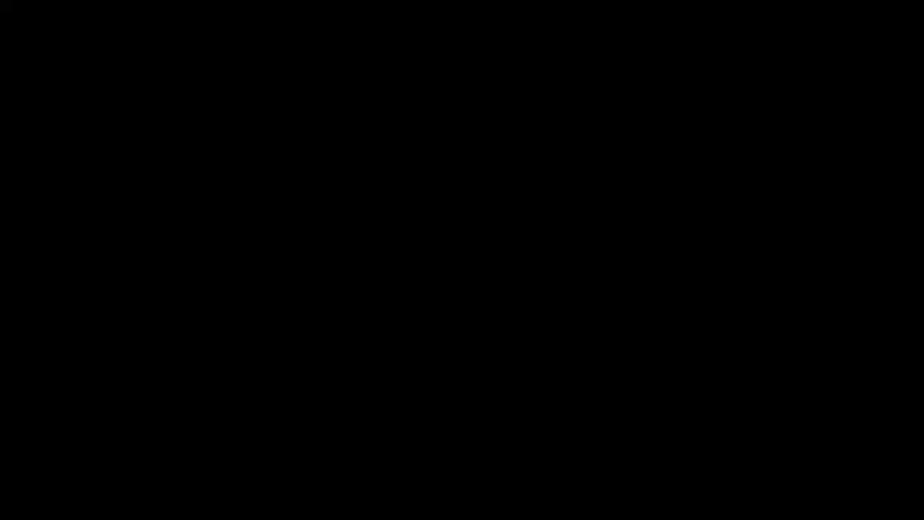